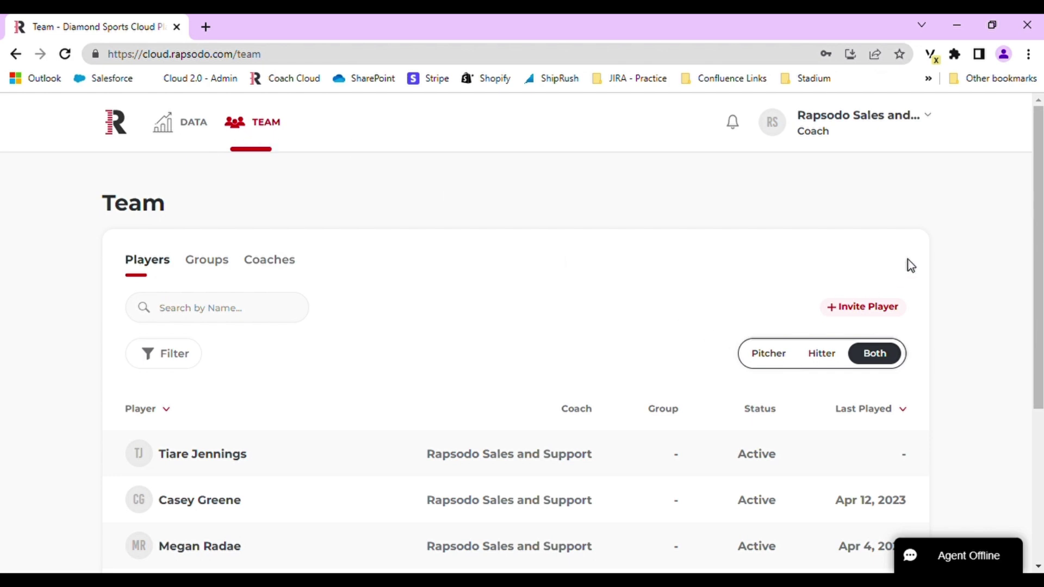
- Open the third player's profile on the Team list, the one last played Apr 4, 2023
scroll(927, 270, "down", 3)
mouse_move(228, 412)
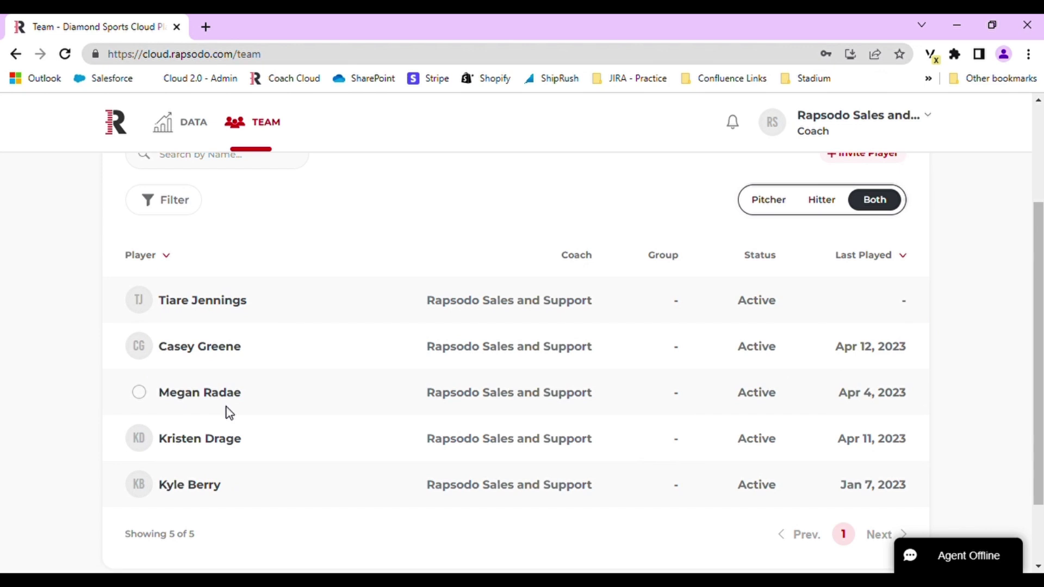
left_click(227, 399)
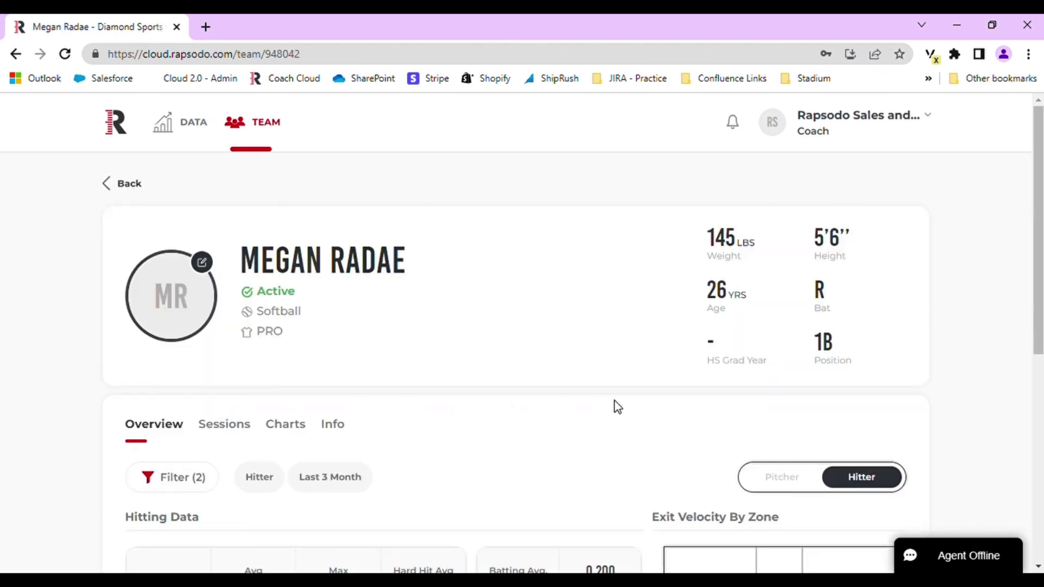
- List the player's sessions, select all 8 shots of the Apr 4, 2023 session, and open it
scroll(615, 405, "down", 3)
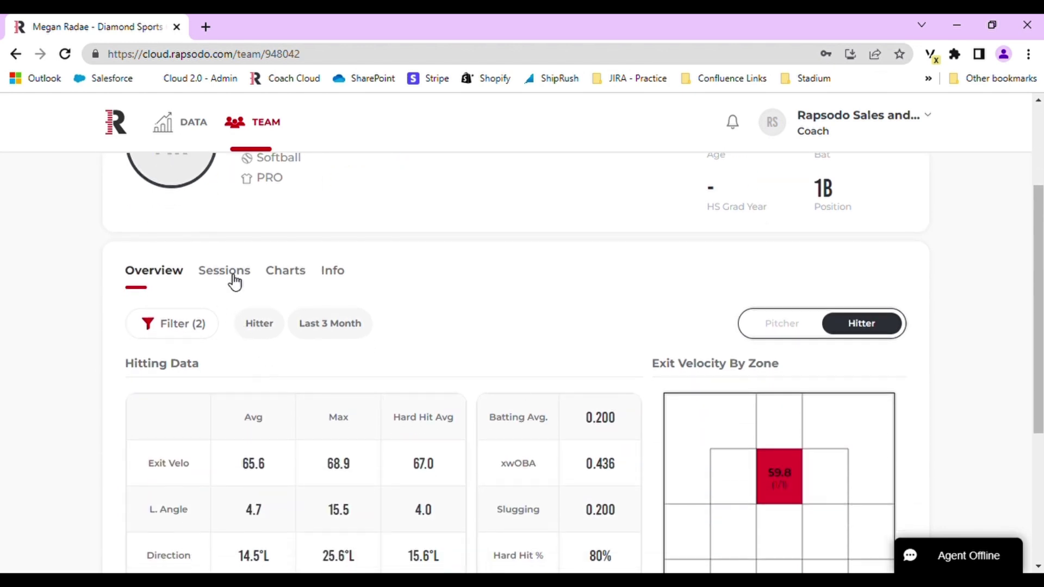
left_click(233, 280)
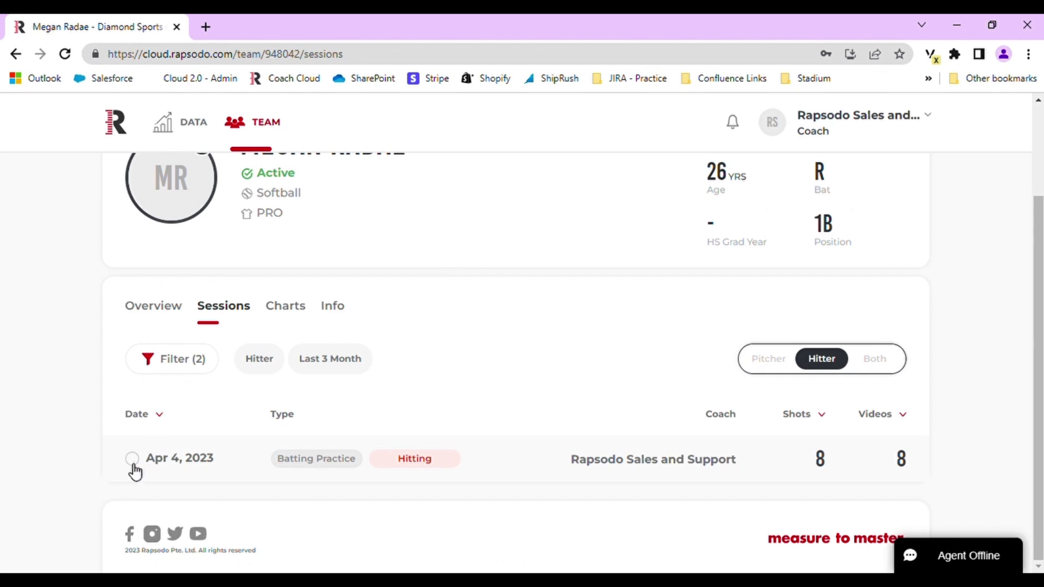
left_click(134, 463)
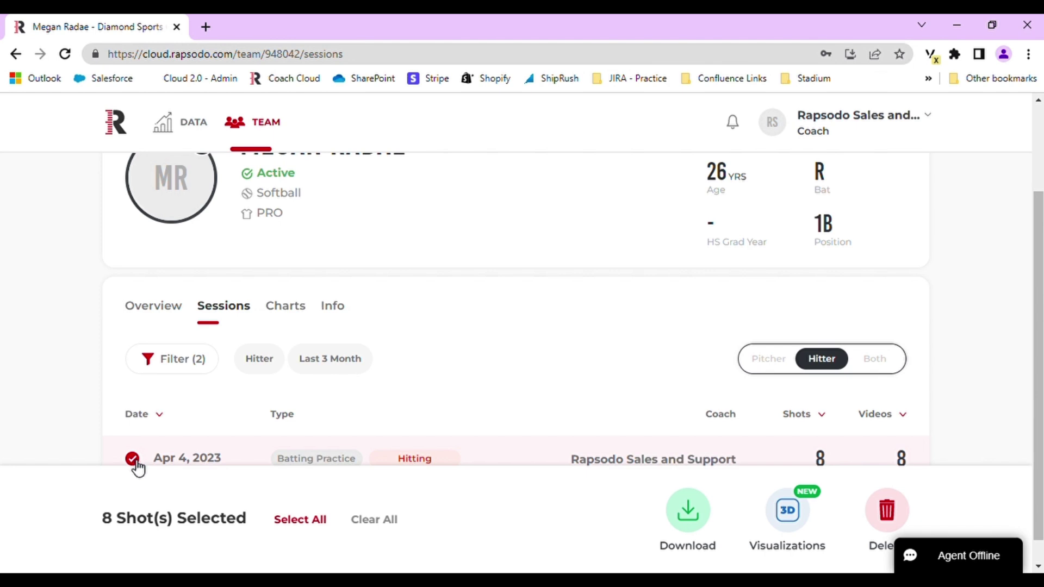
left_click(133, 460)
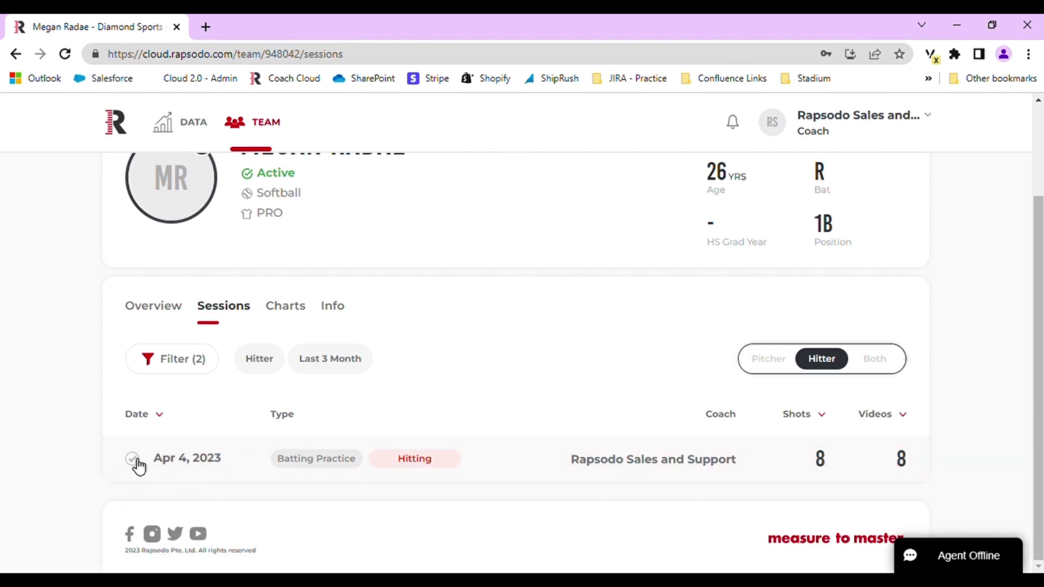
left_click(133, 459)
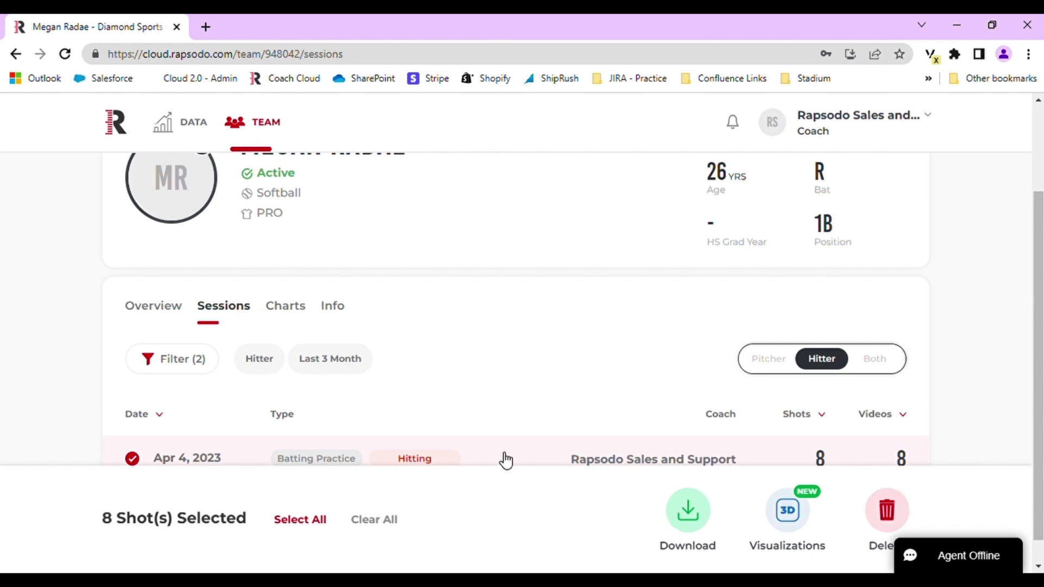
scroll(554, 408, "down", 1)
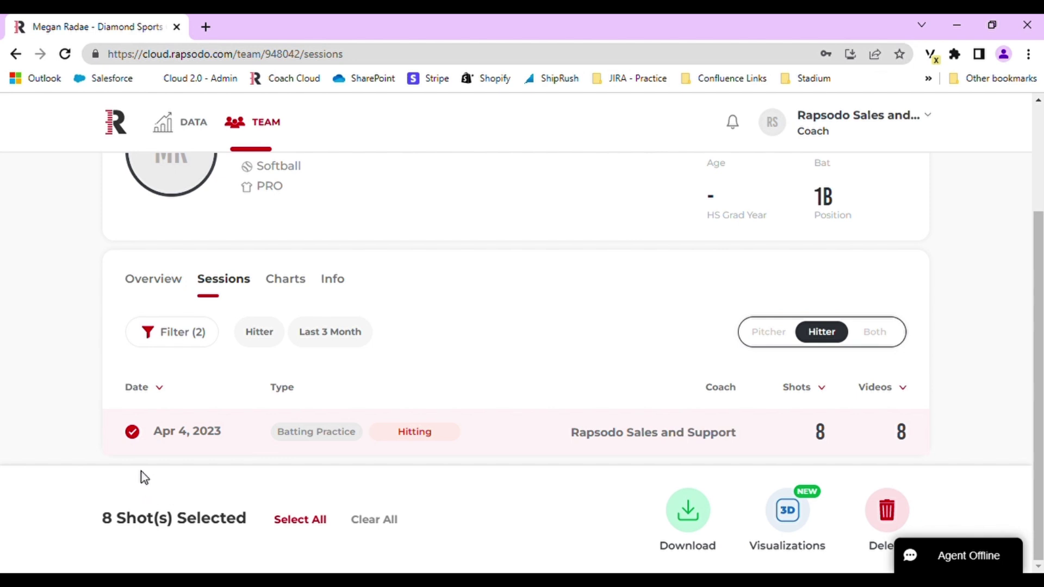
left_click(203, 435)
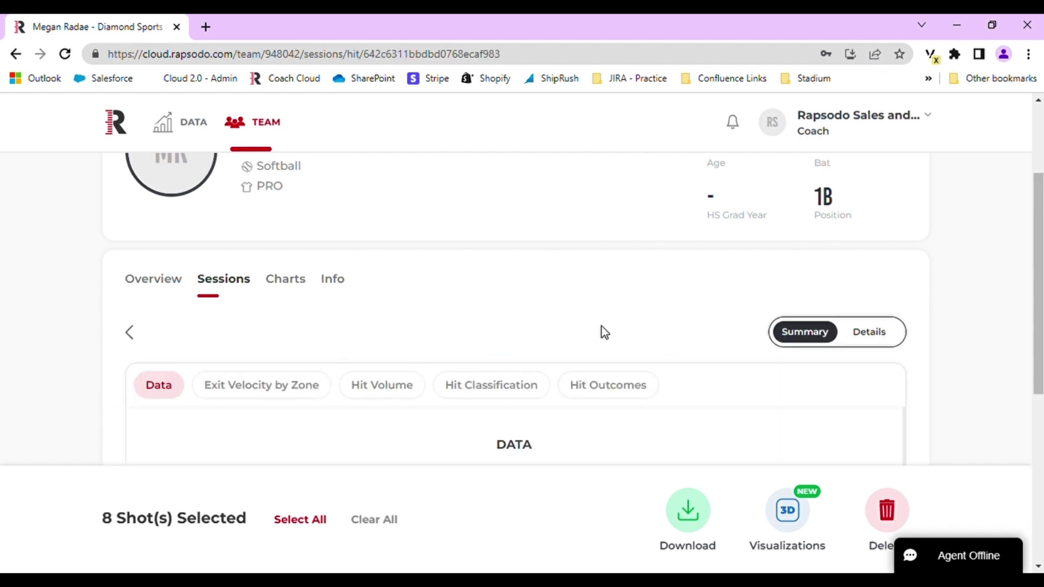
- Switch the Apr 4 session to its per-shot Details view
scroll(577, 337, "down", 1)
scroll(577, 338, "up", 1)
scroll(576, 338, "down", 1)
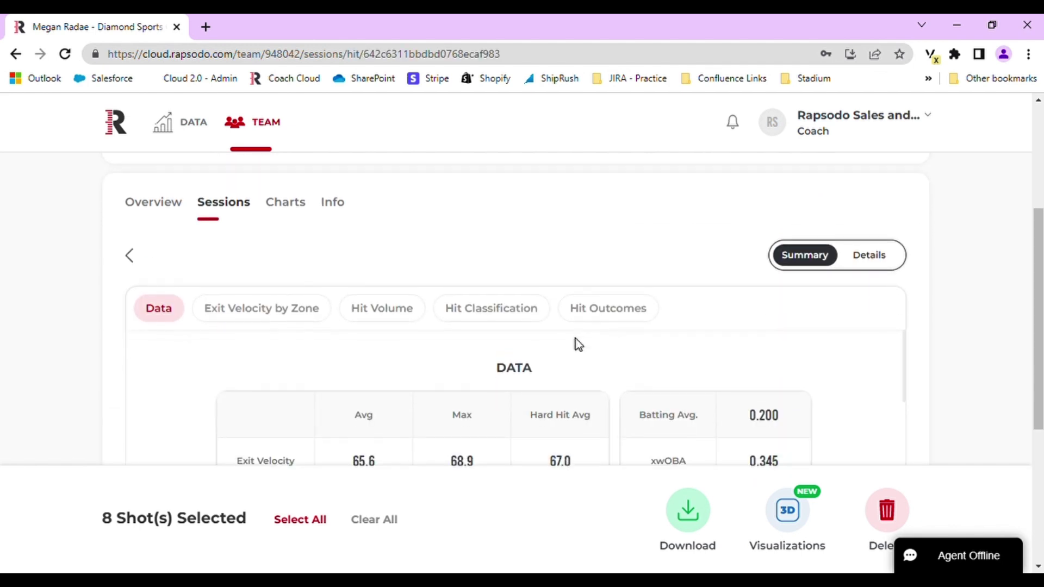
left_click(886, 266)
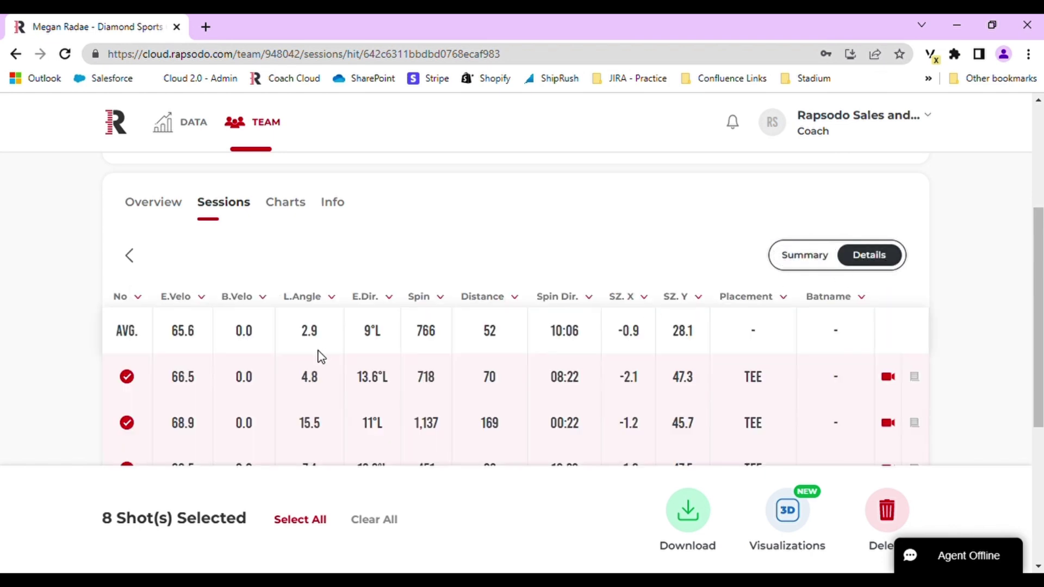
scroll(319, 356, "down", 1)
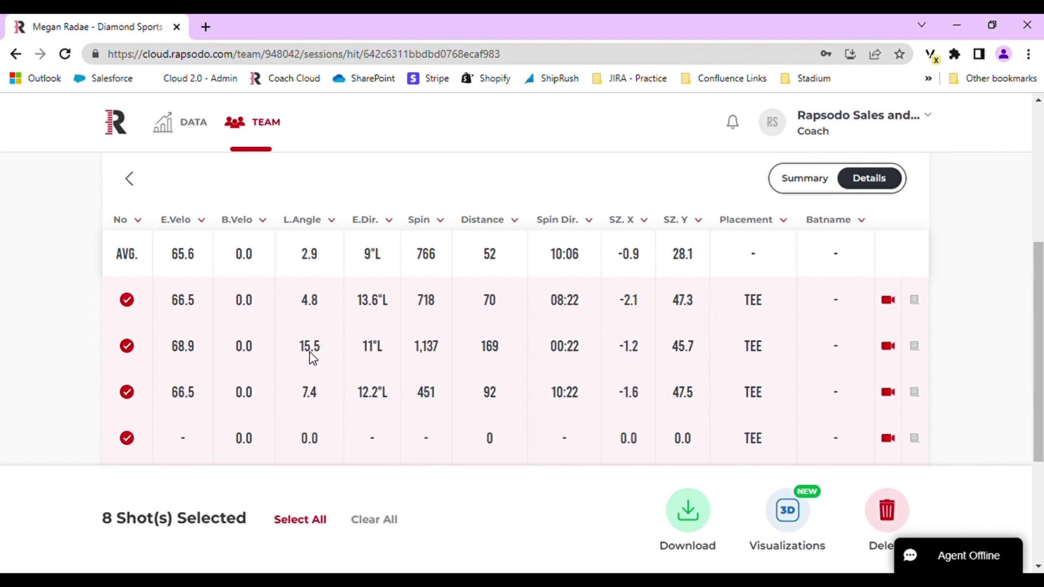
scroll(310, 356, "down", 1)
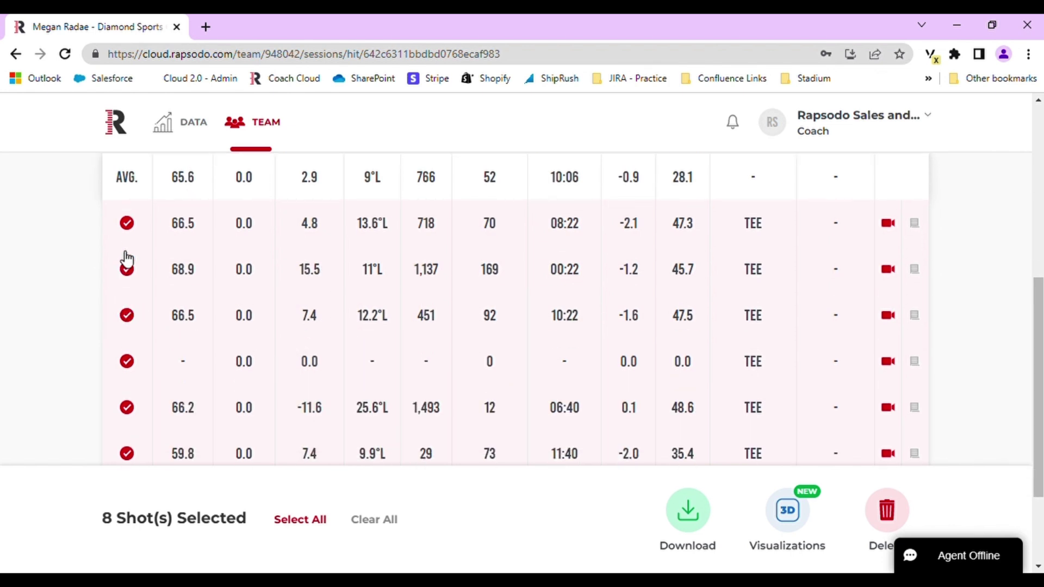
- Uncheck the shots with exit velocities 66.5, 68.9, 66.5, 66.2 and 59.8, leaving three no-data shots
left_click(129, 228)
left_click(129, 272)
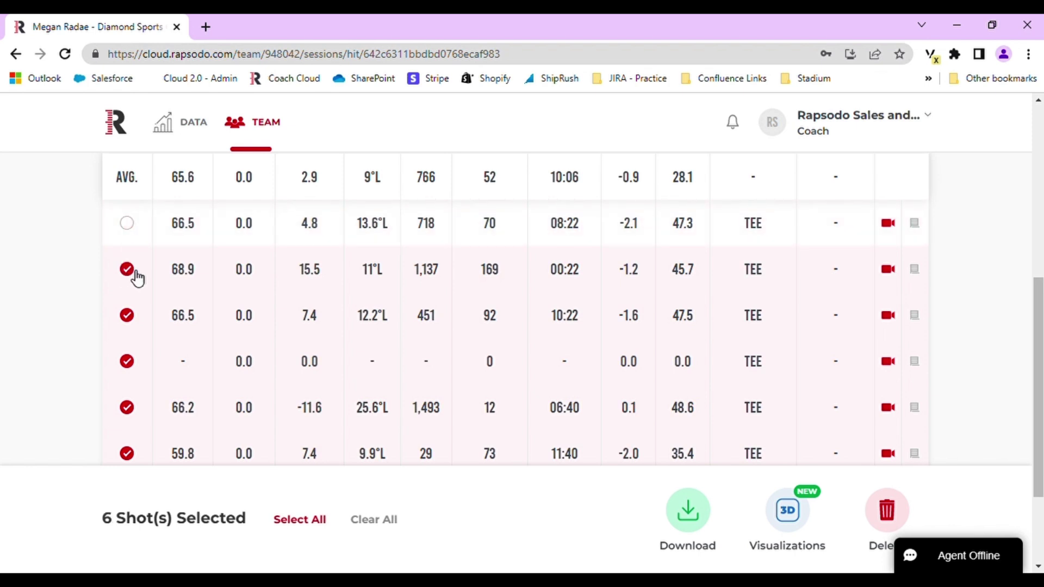
left_click(130, 318)
scroll(206, 332, "down", 1)
left_click(130, 332)
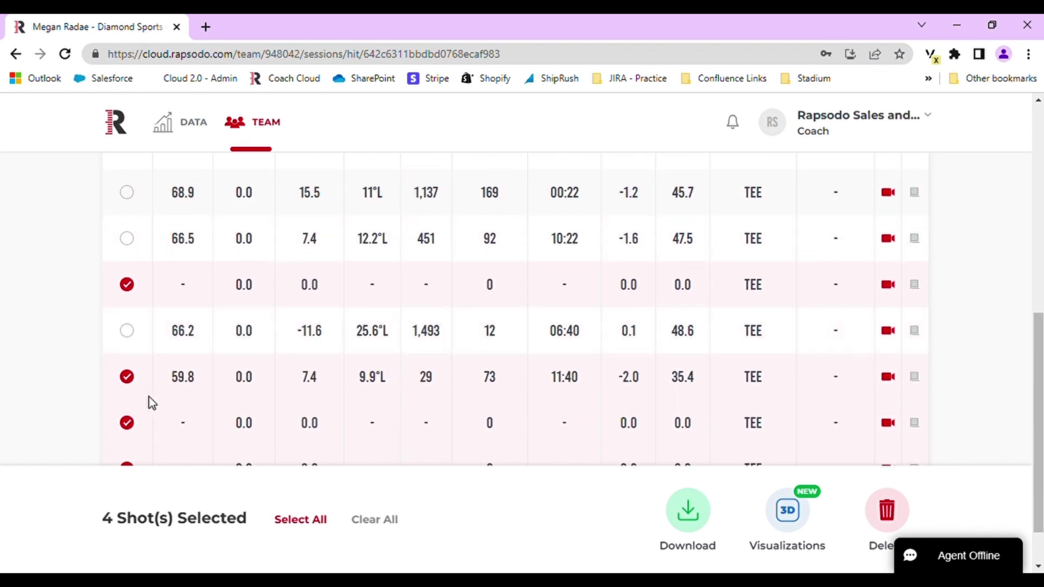
left_click(130, 378)
scroll(171, 378, "down", 1)
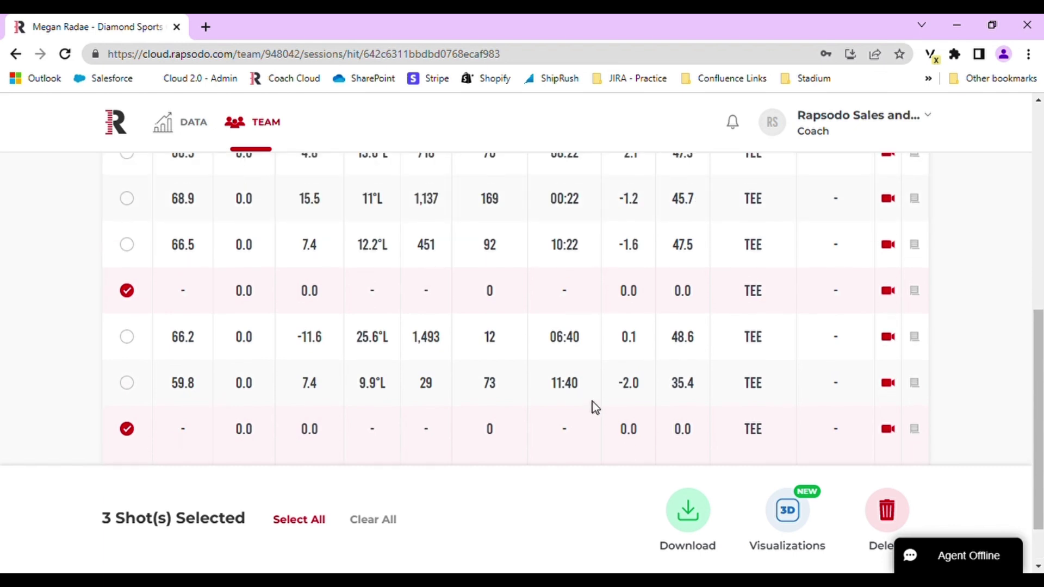
scroll(593, 401, "up", 2)
scroll(417, 375, "down", 1)
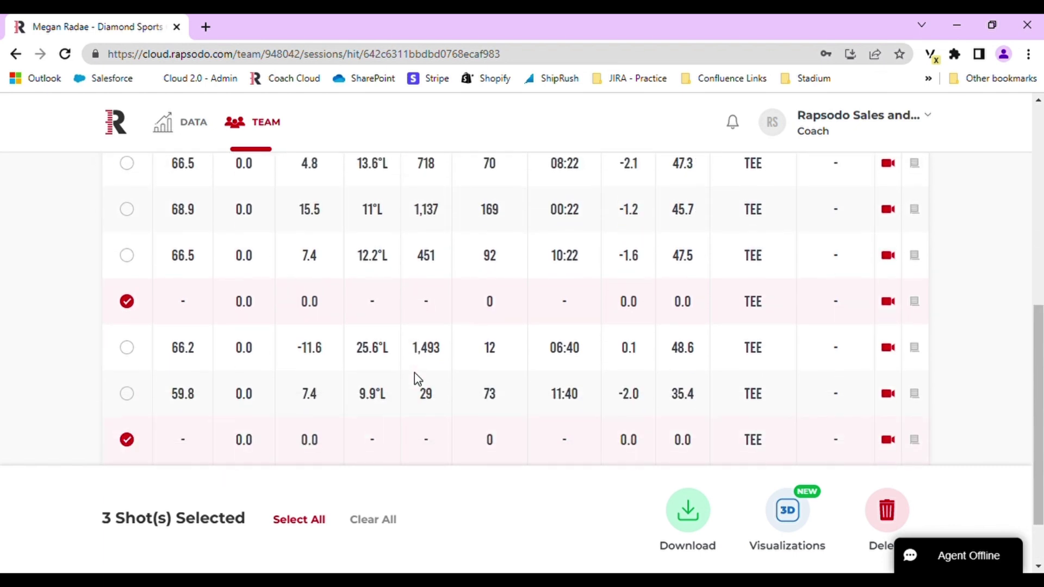
scroll(415, 374, "down", 1)
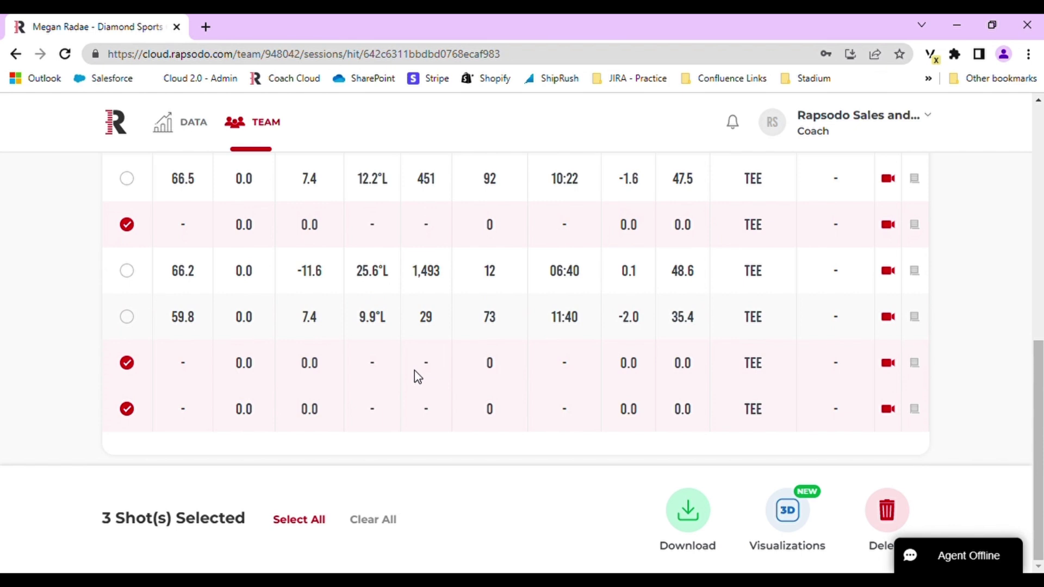
- Delete the three selected no-data shots with the Shots trash button and confirm
left_click(890, 530)
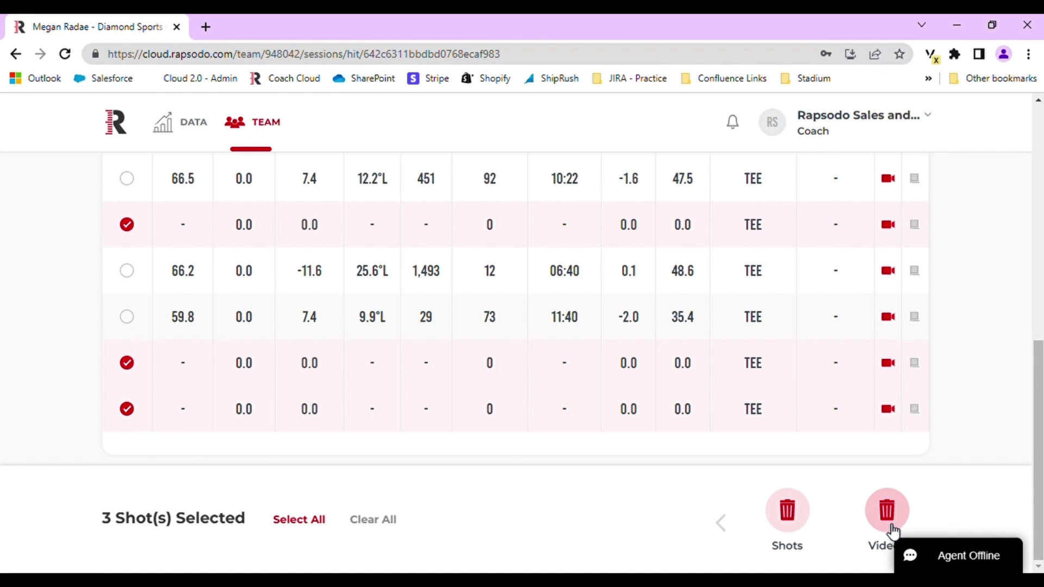
left_click(790, 523)
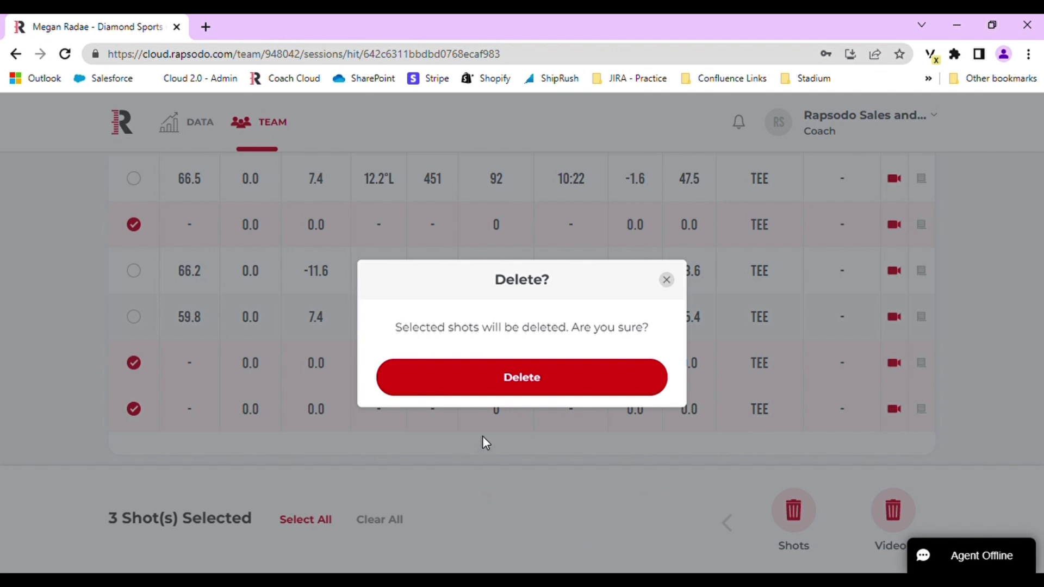
left_click(550, 385)
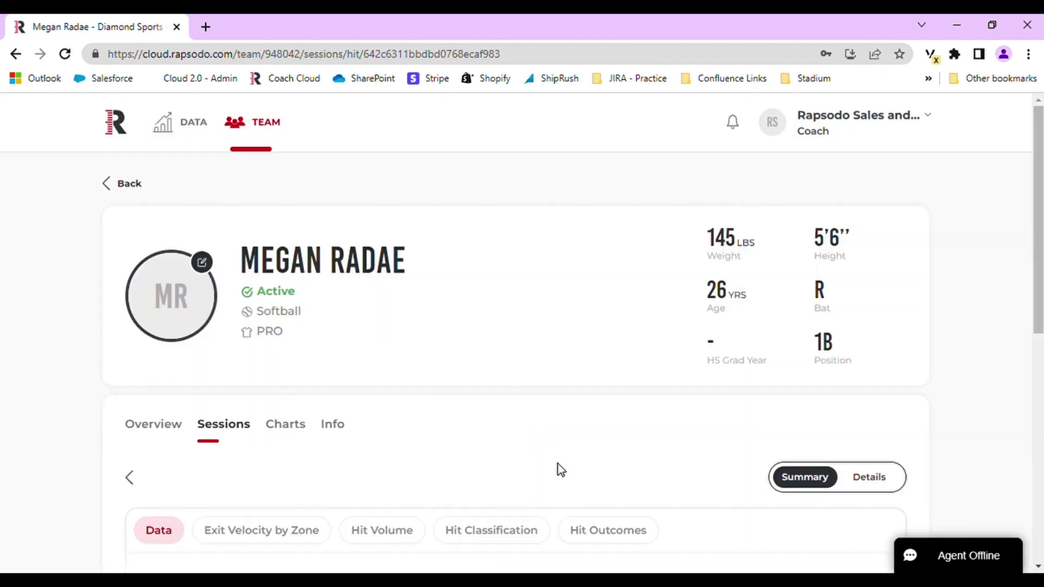
- Review the Apr 4 session's Details table, now showing only five shots
left_click(858, 478)
scroll(367, 394, "down", 3)
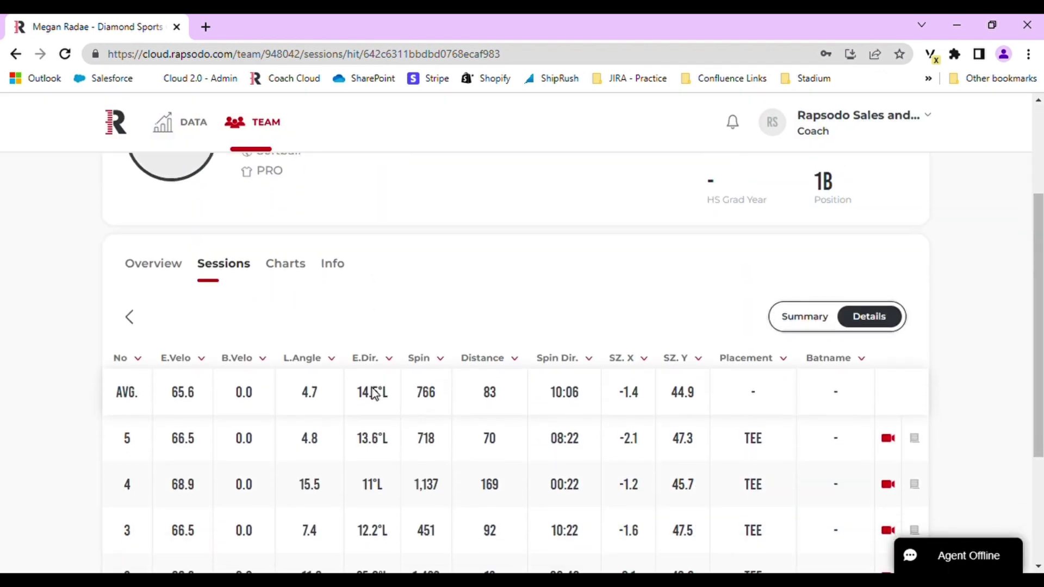
scroll(373, 392, "down", 3)
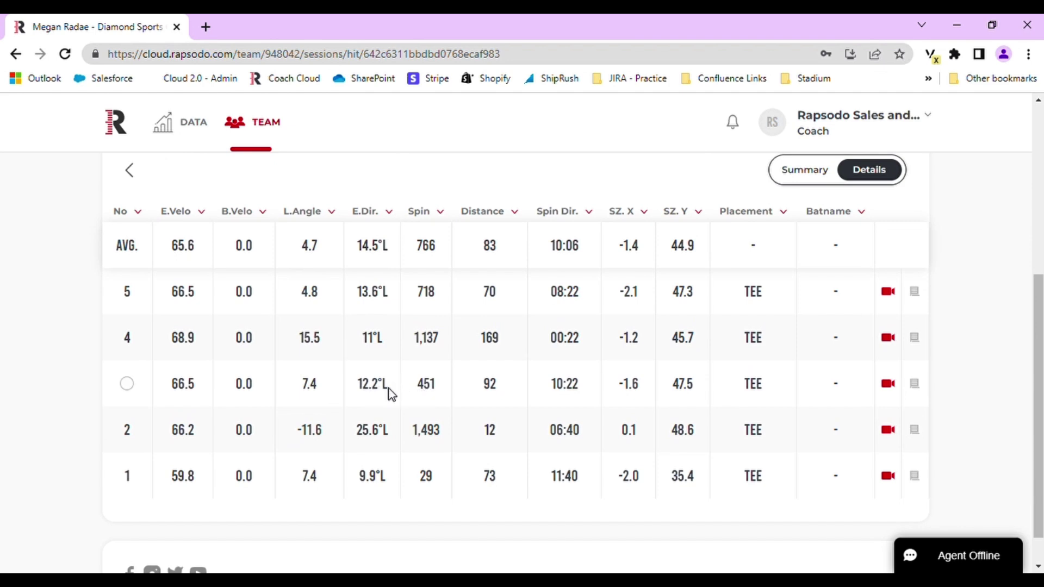
scroll(389, 392, "up", 1)
scroll(534, 474, "up", 3)
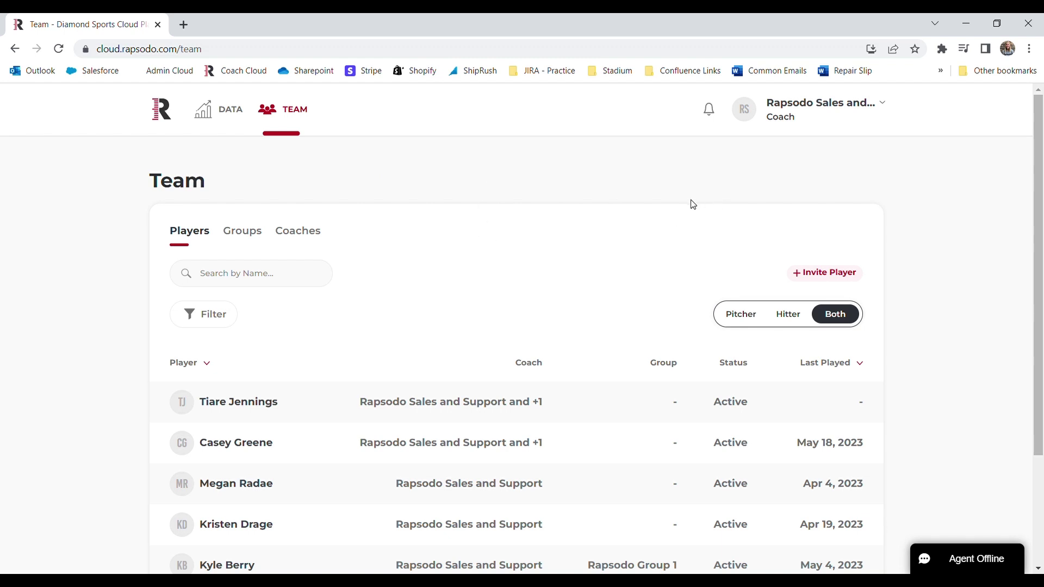
- Check the Plans page video storage (59 of 10000 used), then go to the Data tab
left_click(881, 113)
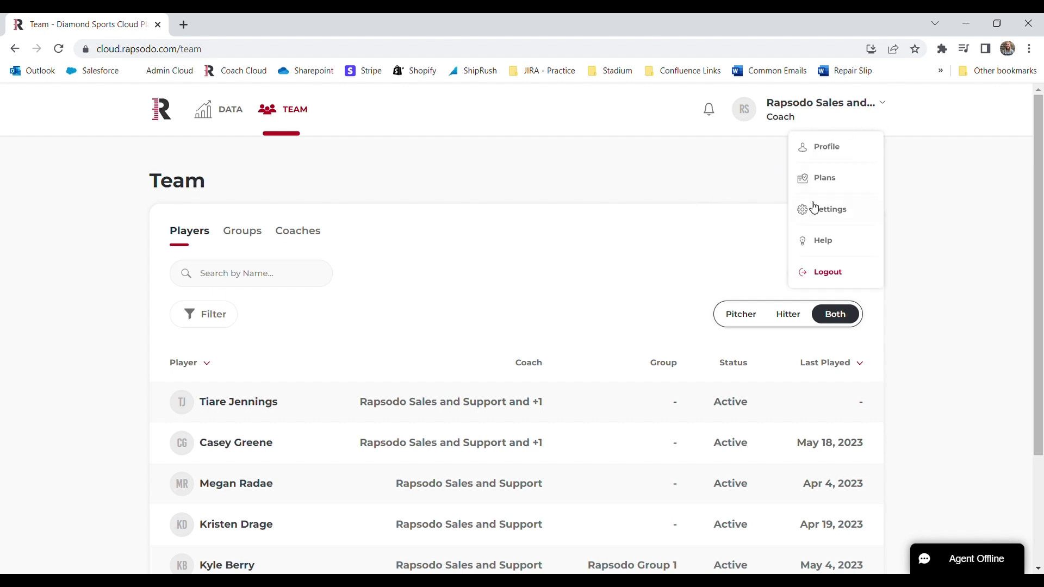
left_click(830, 184)
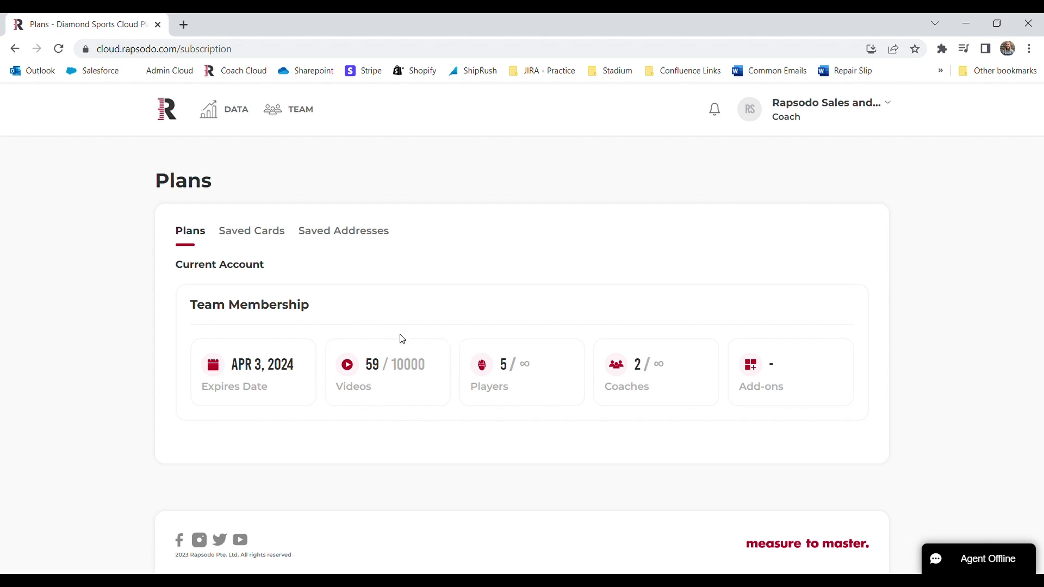
left_click(236, 112)
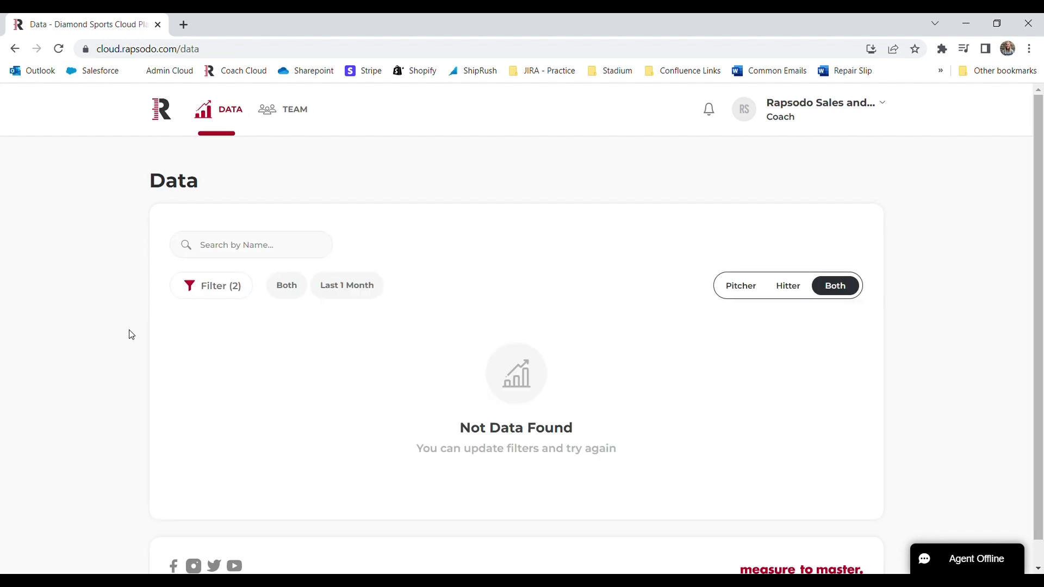
- Filter the Data tab player list to the Last 2 Year range
left_click(237, 289)
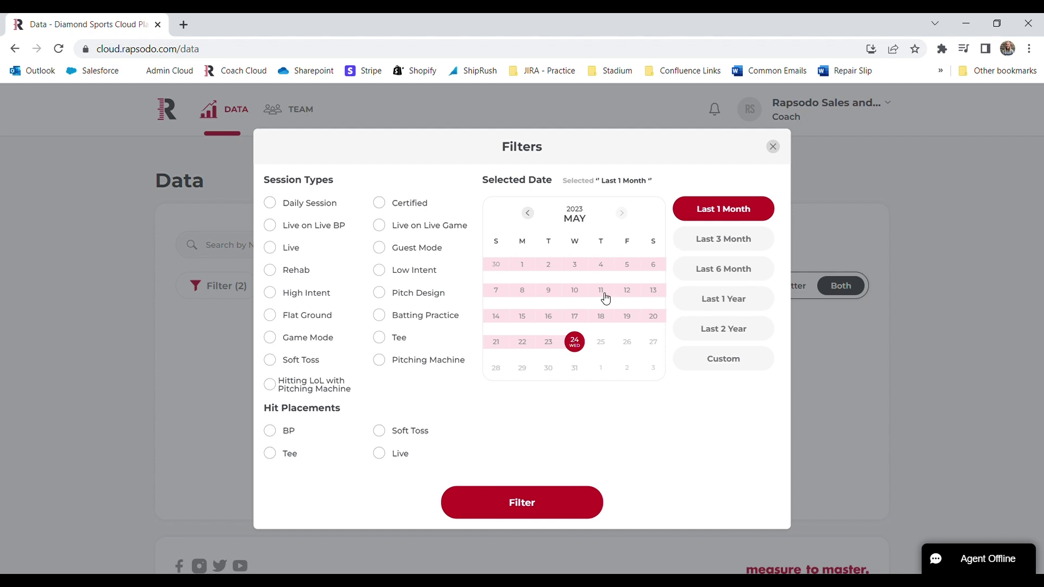
left_click(723, 328)
left_click(568, 500)
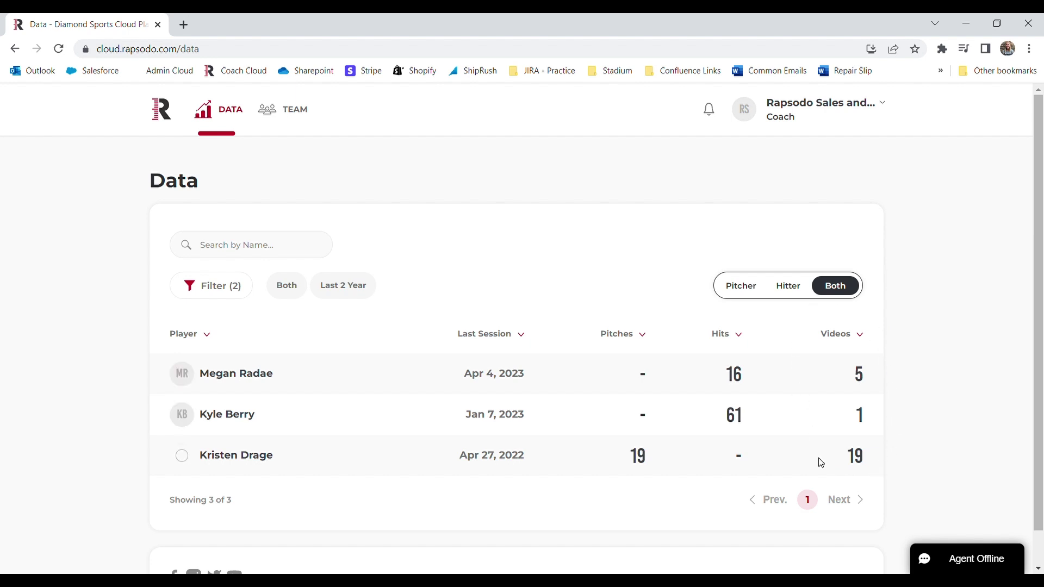
left_click(227, 286)
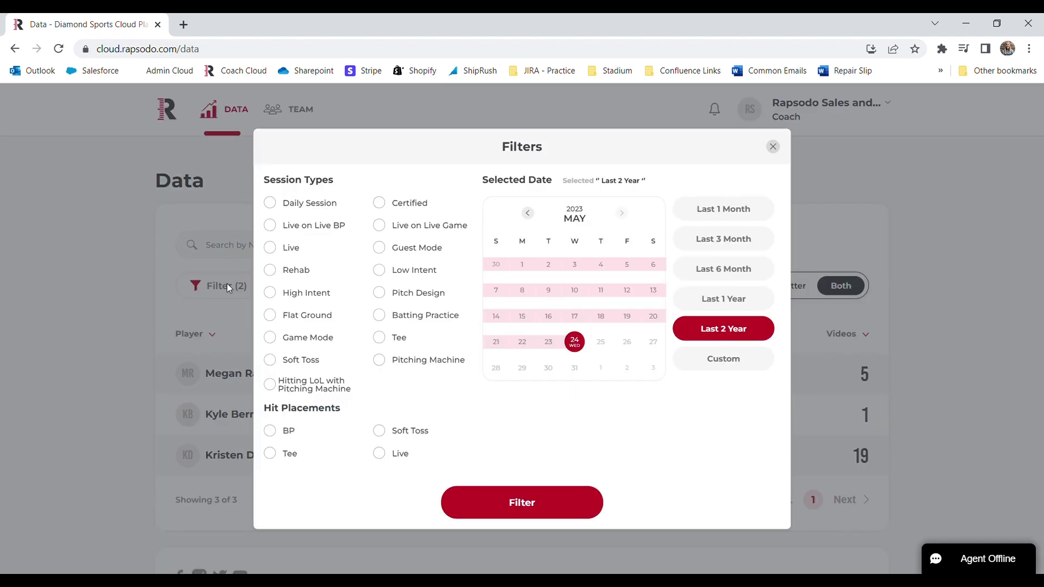
left_click(772, 147)
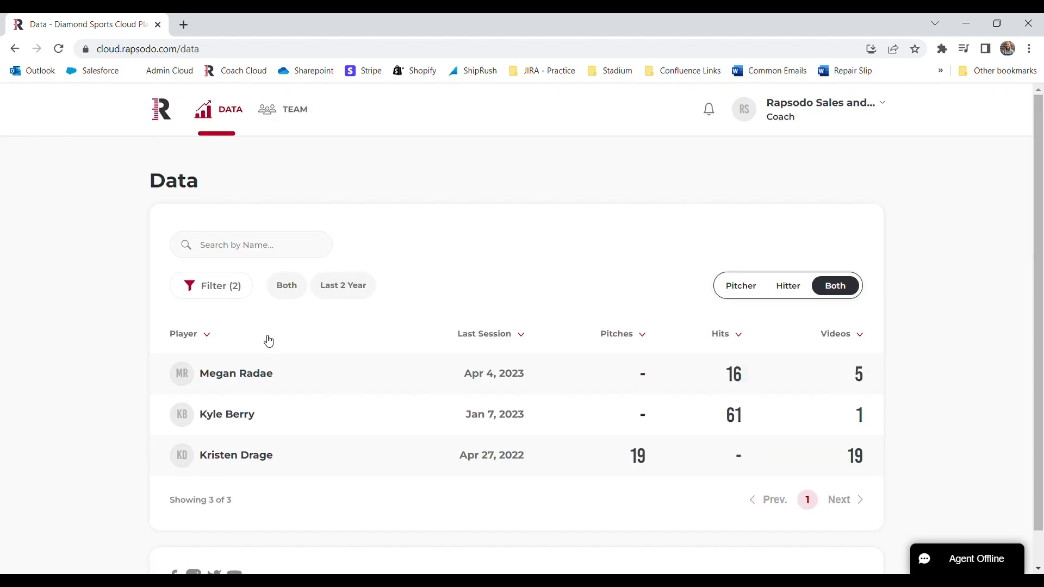
- Delete the videos of the first two listed players (16 and 61 hits)
mouse_move(182, 374)
left_click(182, 375)
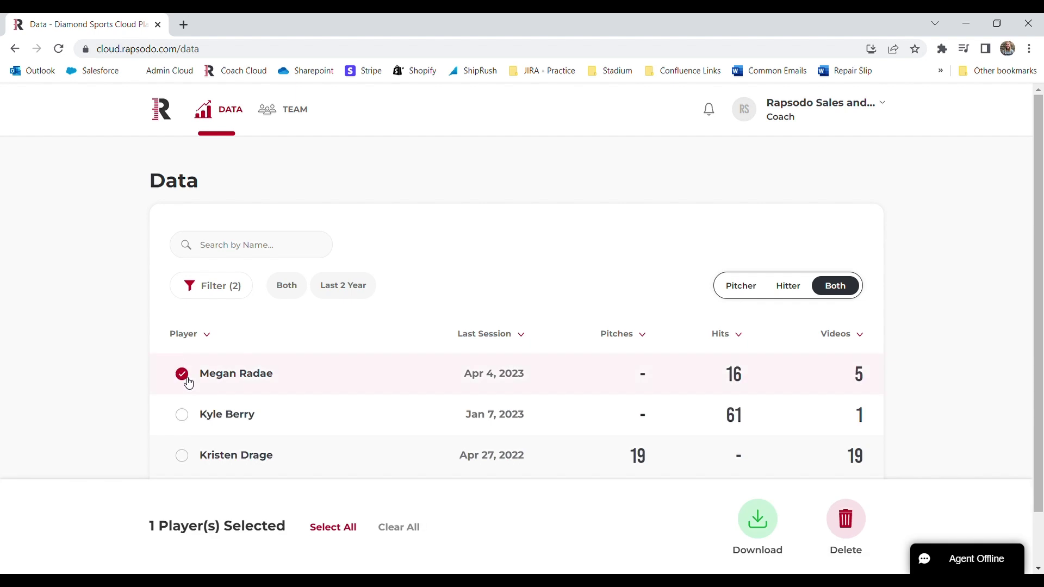
left_click(185, 419)
scroll(185, 423, "down", 2)
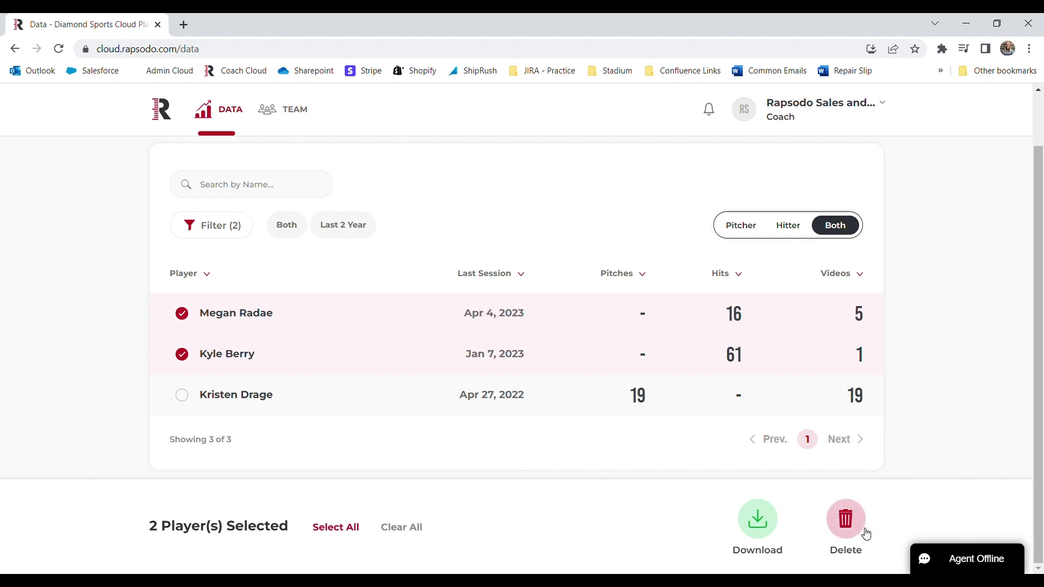
left_click(846, 520)
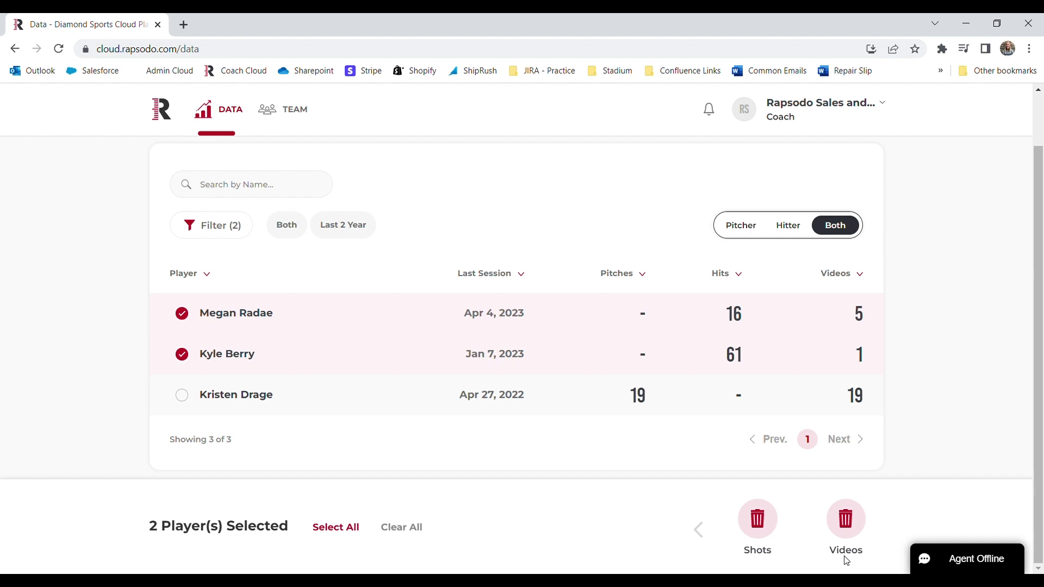
left_click(851, 526)
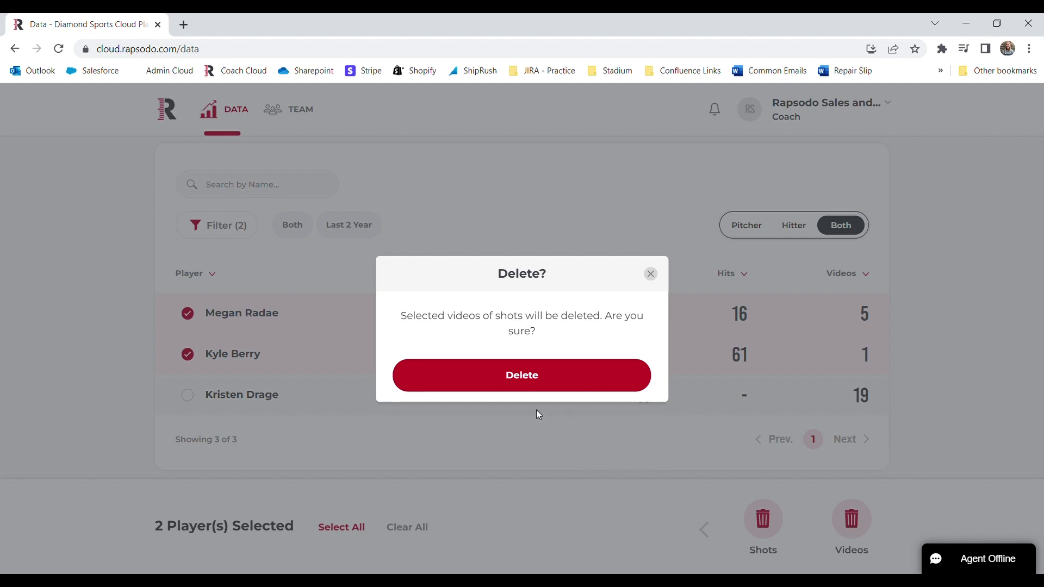
left_click(526, 382)
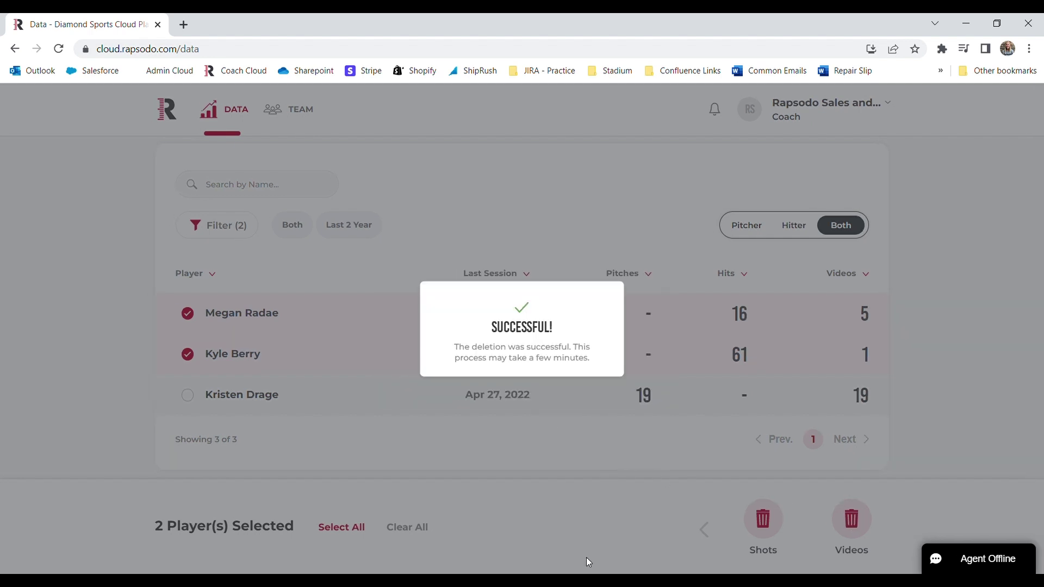